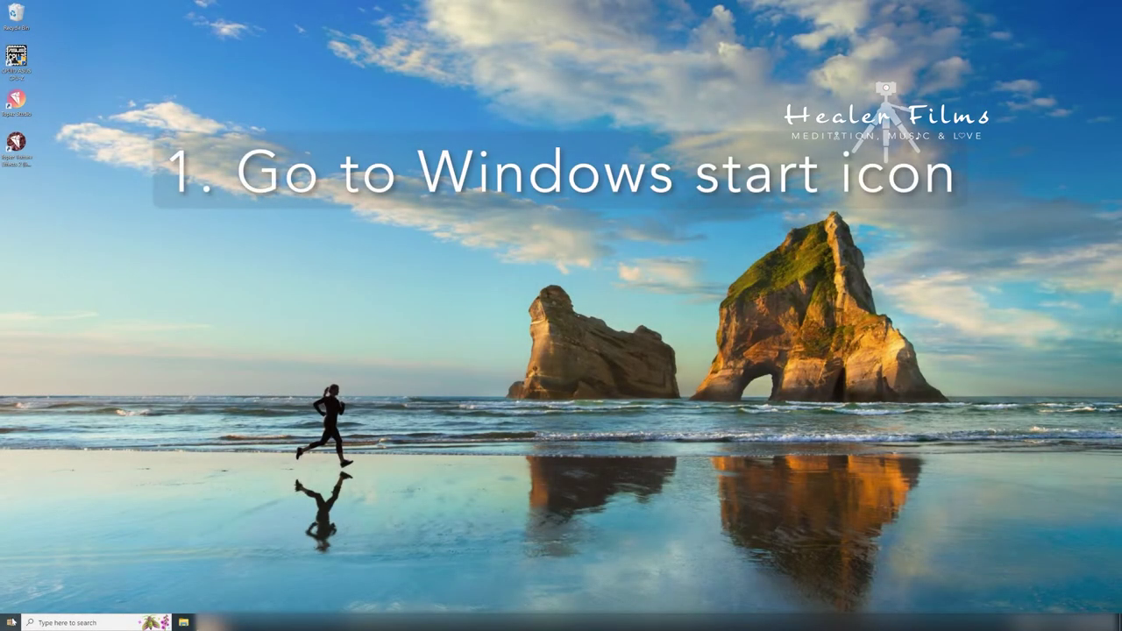
Open Disk Management from the Start button's Win+X menu
{"action": "right_click", "coordinate": [11, 622]}
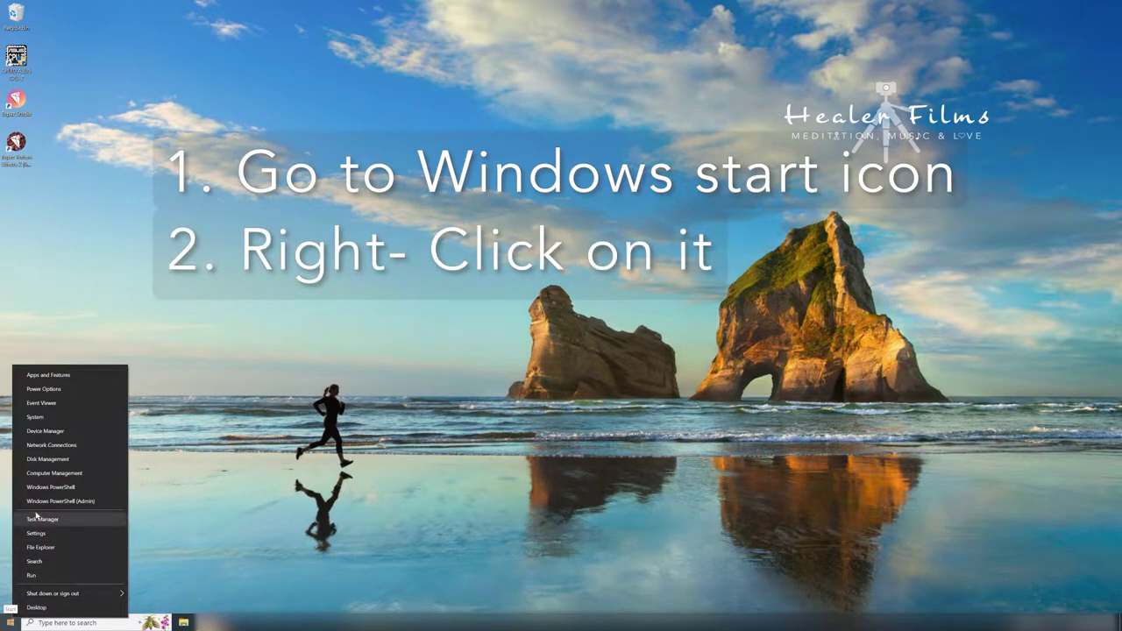
{"action": "left_click", "coordinate": [57, 463]}
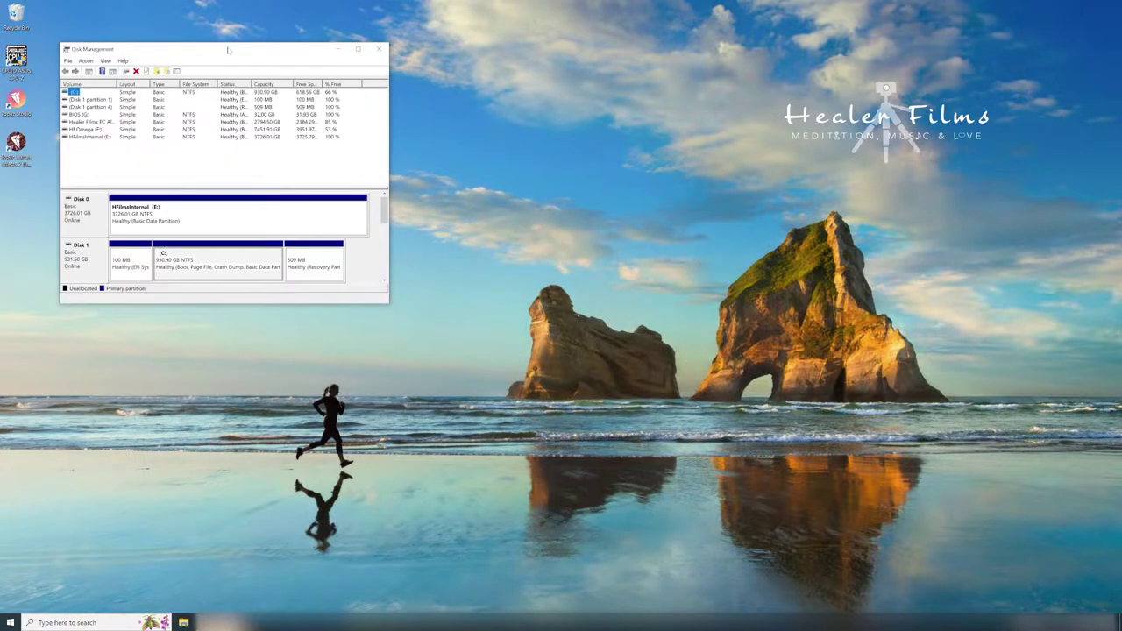
Reposition the Disk Management window and scroll the disk pane down to removable Disk 4
{"action": "left_click_drag", "start_coordinate": [227, 50], "coordinate": [224, 139]}
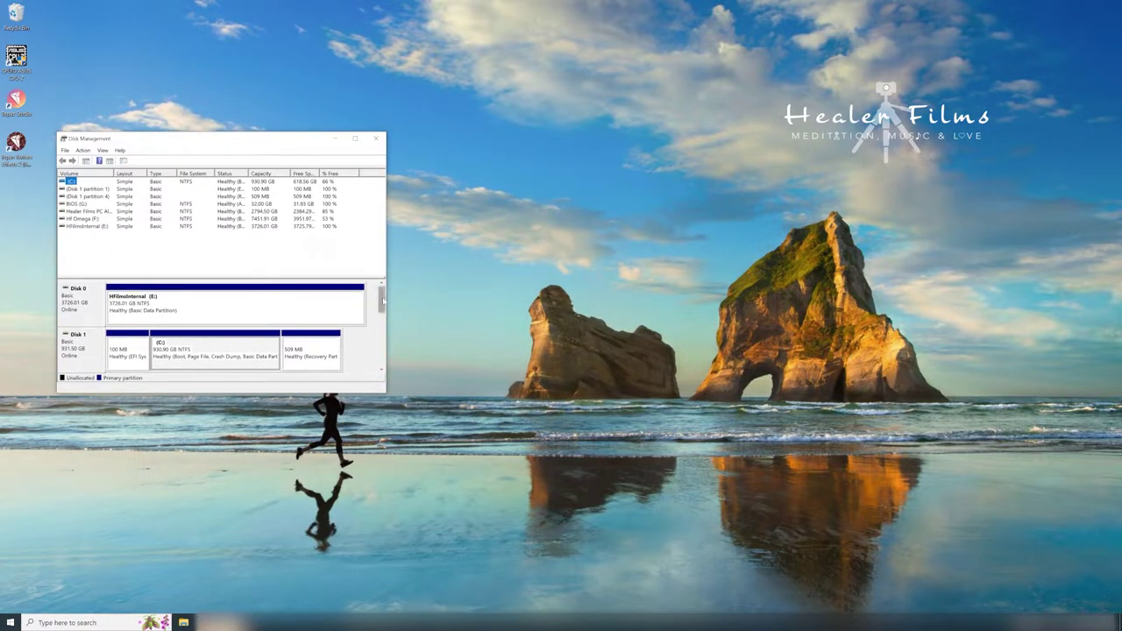
{"action": "left_click_drag", "start_coordinate": [383, 301], "coordinate": [382, 344]}
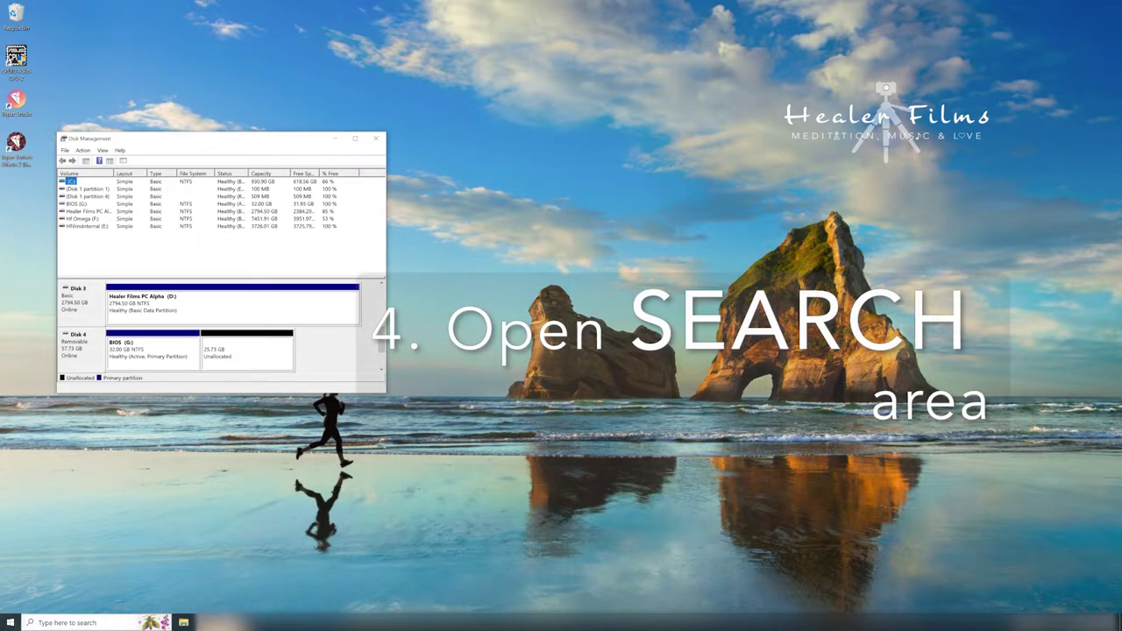
Search for cmd, run Command Prompt as administrator, and move its window right
{"action": "left_click", "coordinate": [30, 622]}
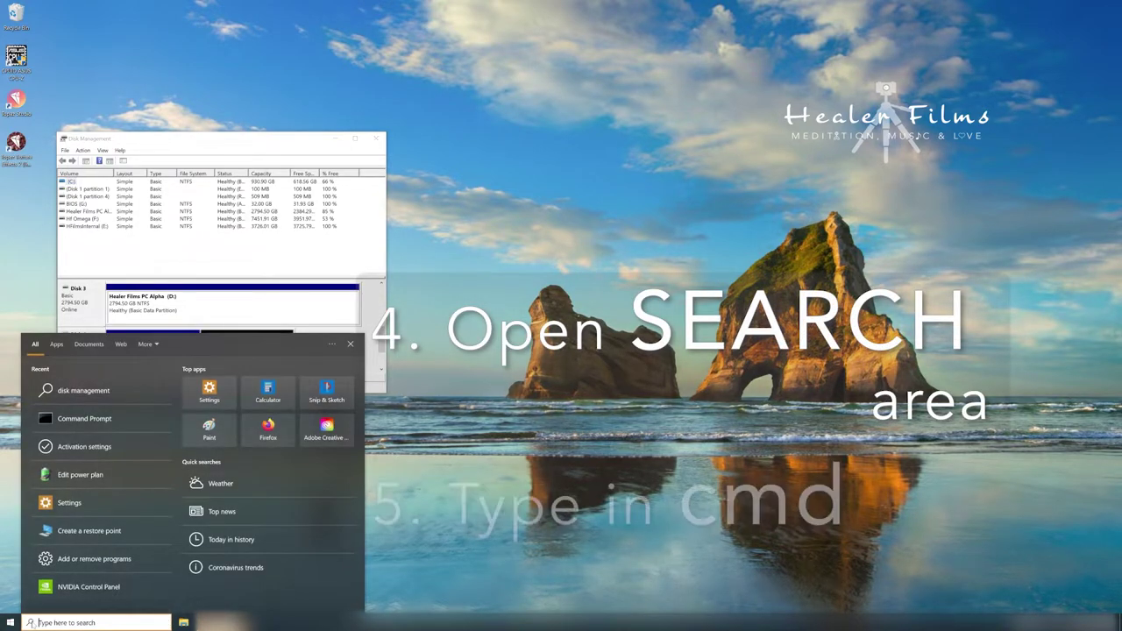
{"action": "type", "text": "cmd"}
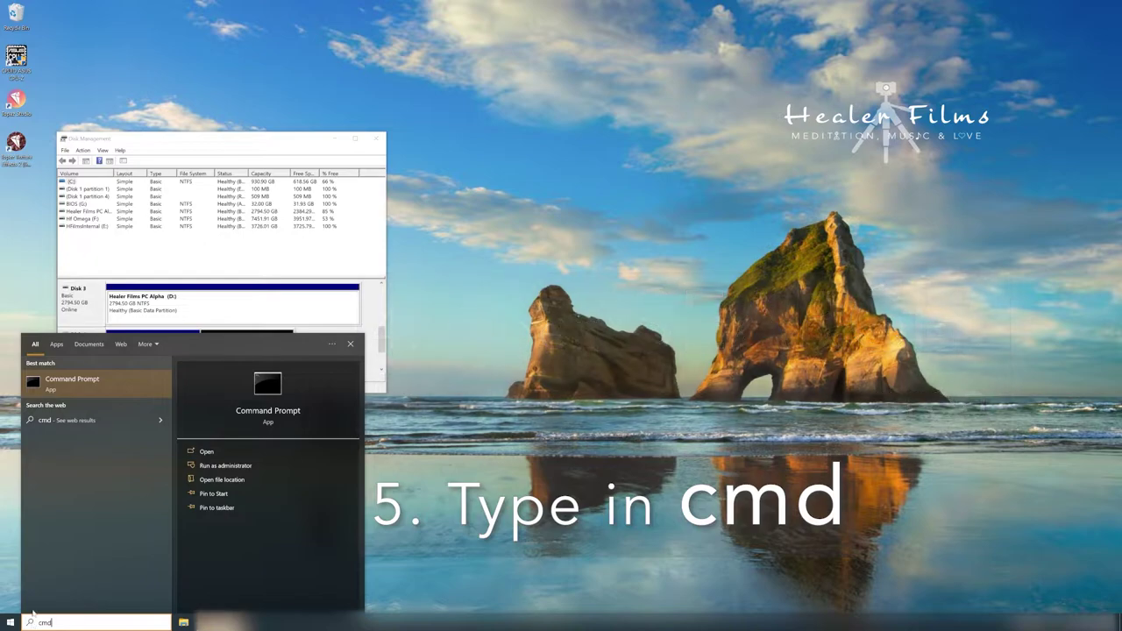
{"action": "right_click", "coordinate": [79, 388]}
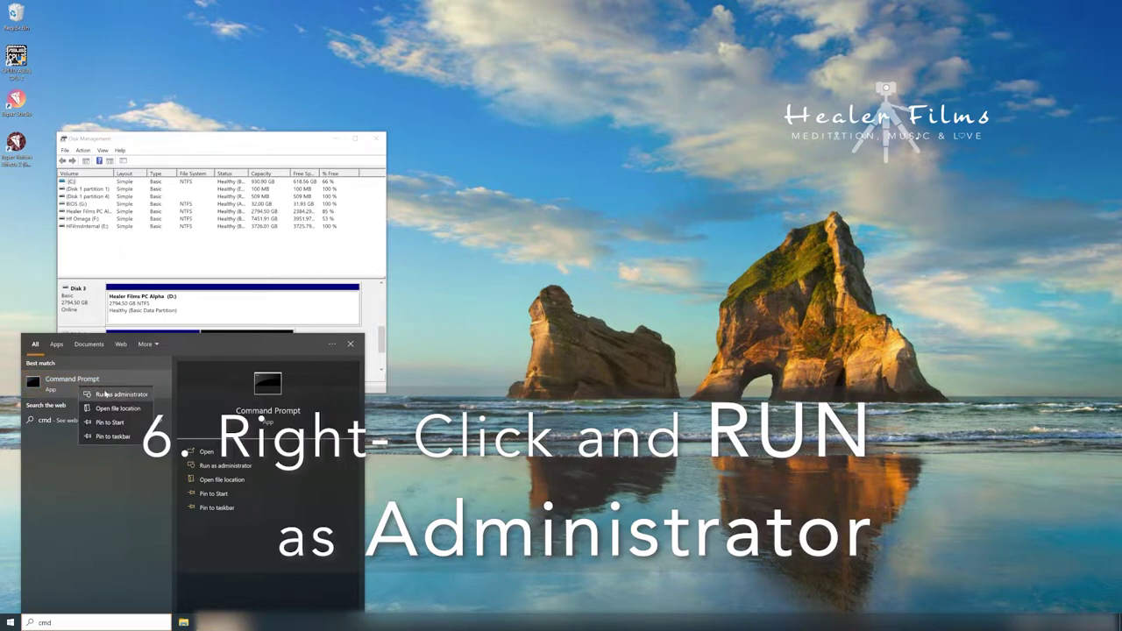
{"action": "left_click", "coordinate": [105, 394]}
{"action": "mouse_move", "coordinate": [192, 83]}
{"action": "left_mouse_down"}
{"action": "mouse_move", "coordinate": [574, 156]}
{"action": "mouse_move", "coordinate": [544, 158]}
{"action": "left_mouse_up"}
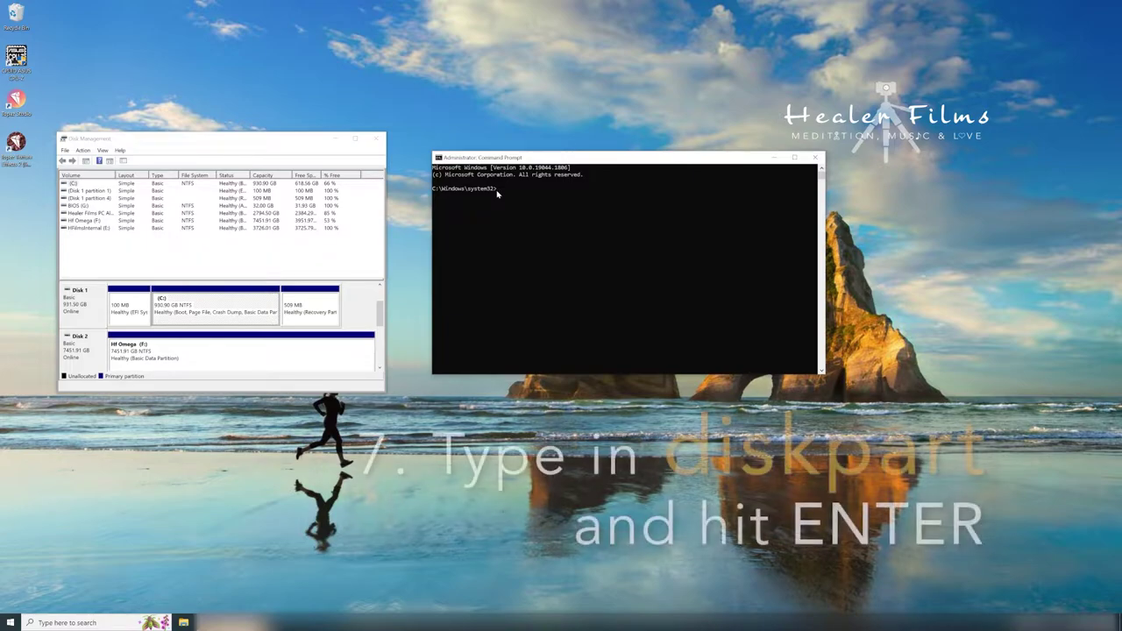
Start DiskPart and list all disks, showing the 57 GB Disk 4
{"action": "type", "text": "diskpart"}
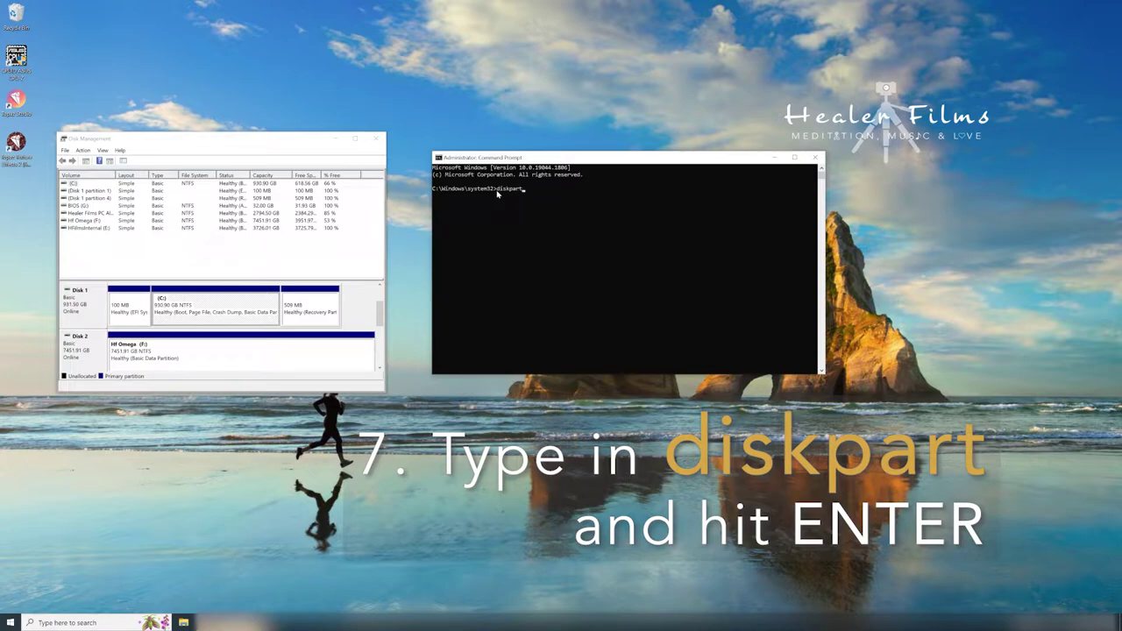
{"action": "key", "text": "Return"}
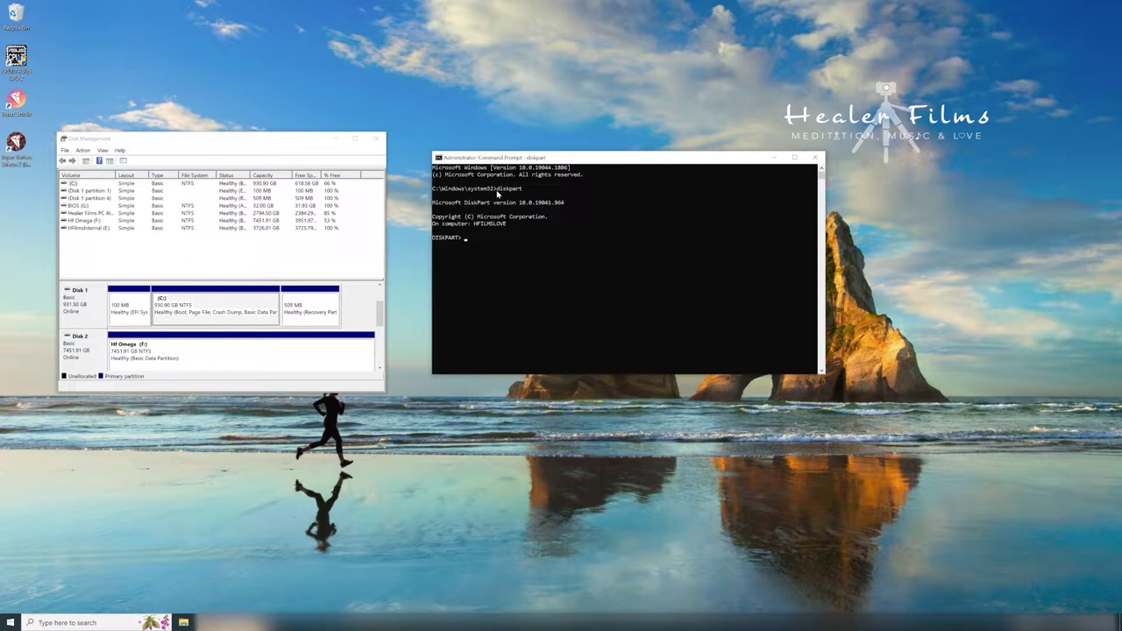
{"action": "type", "text": "list disk"}
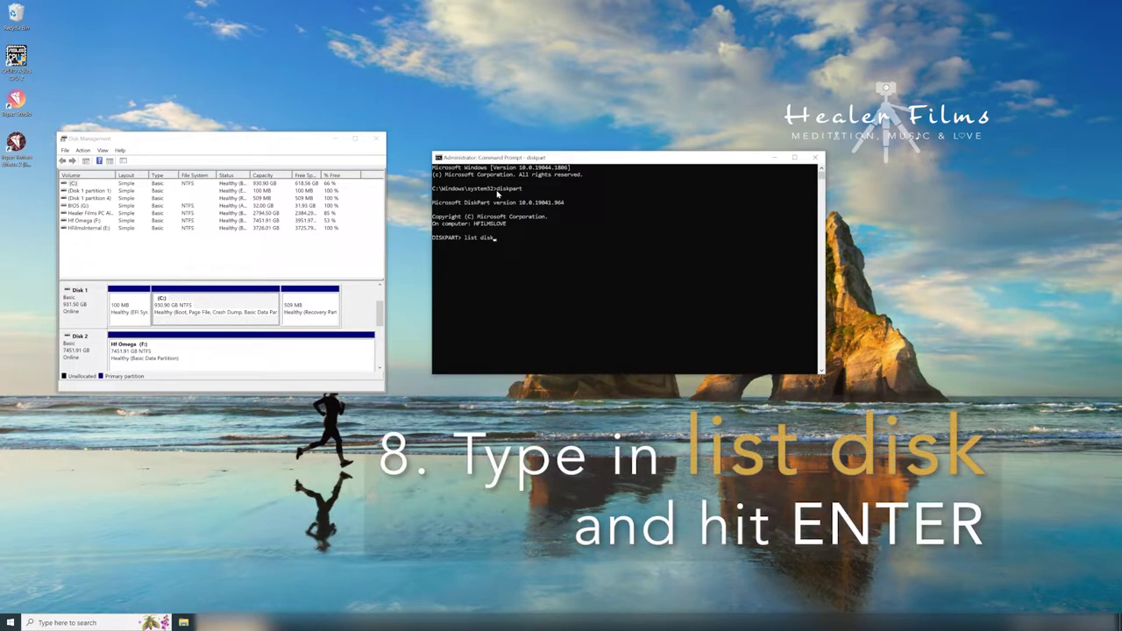
{"action": "key", "text": "Return"}
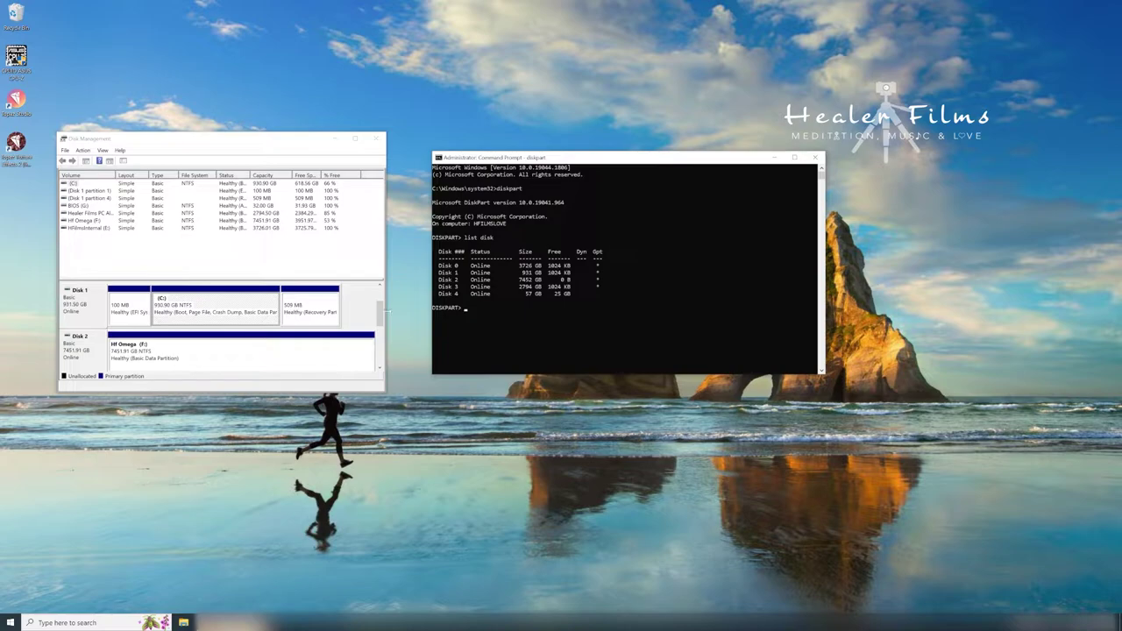
{"action": "left_click_drag", "start_coordinate": [381, 313], "coordinate": [381, 351]}
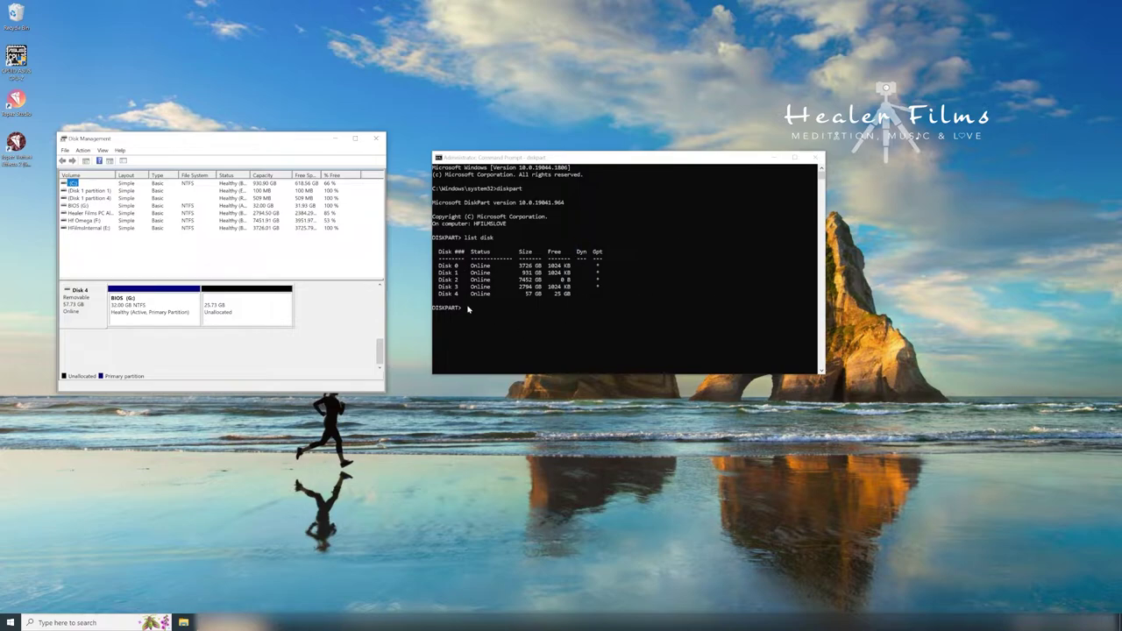
Run select disk 4, then list disk again to confirm Disk 4 is marked selected
{"action": "left_click", "coordinate": [516, 157]}
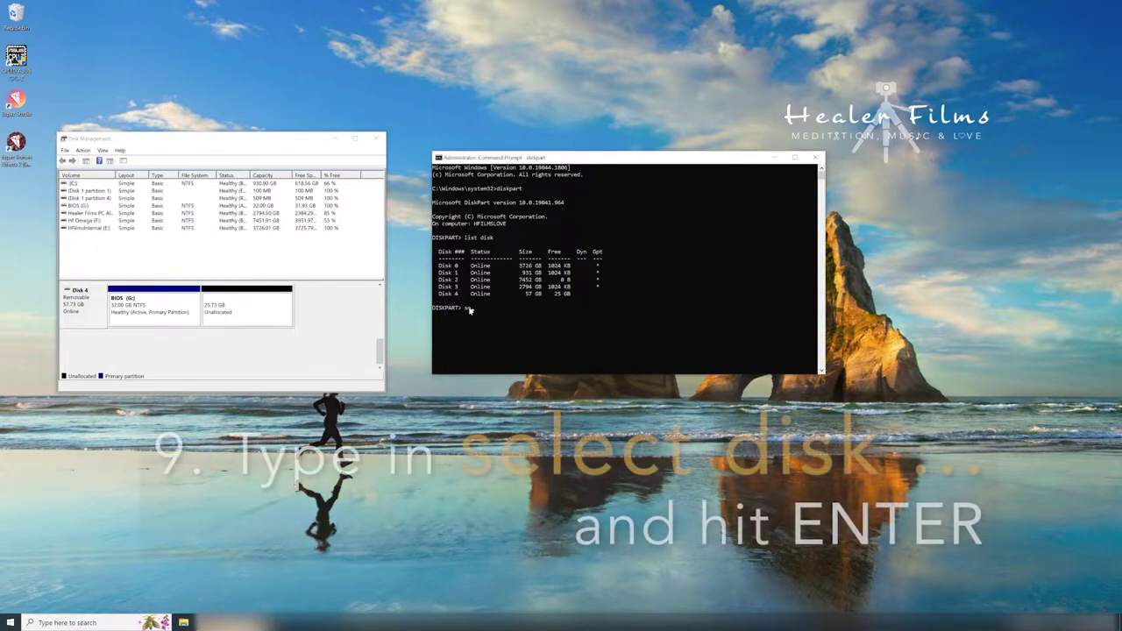
{"action": "type", "text": "select"}
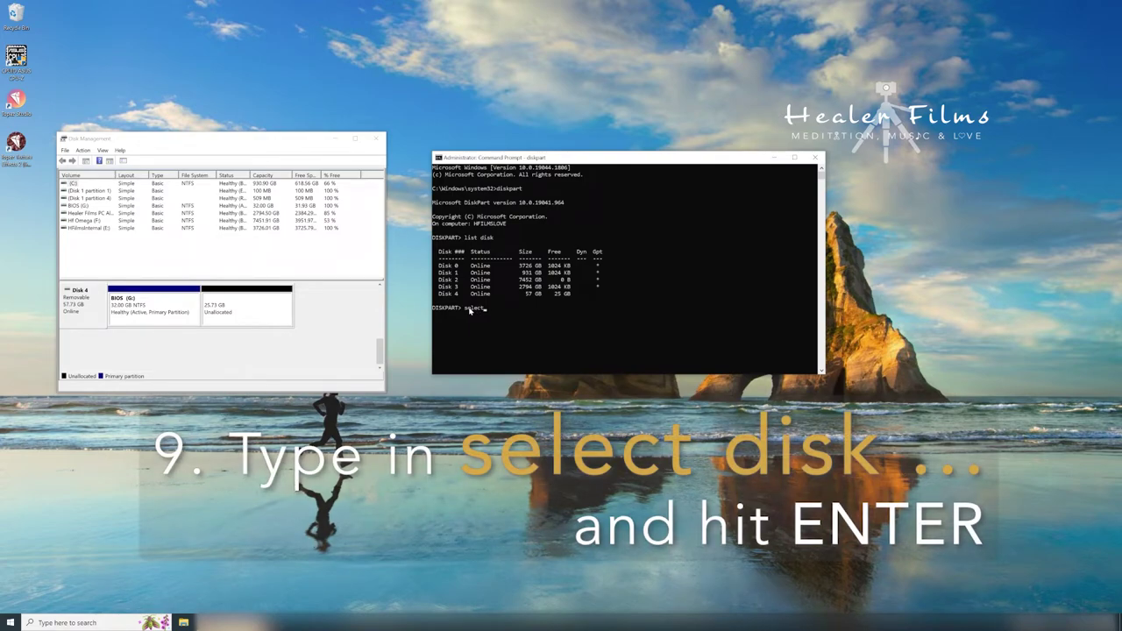
{"action": "type", "text": " disk 4"}
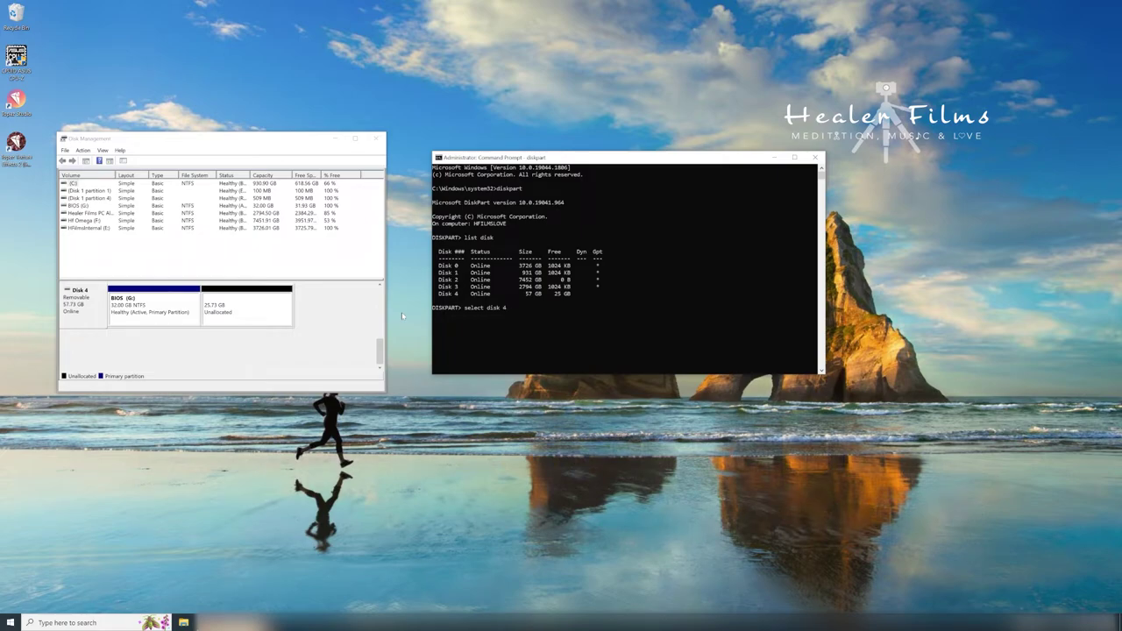
{"action": "key", "text": "Return"}
{"action": "type", "text": "list disk"}
{"action": "key", "text": "Return"}
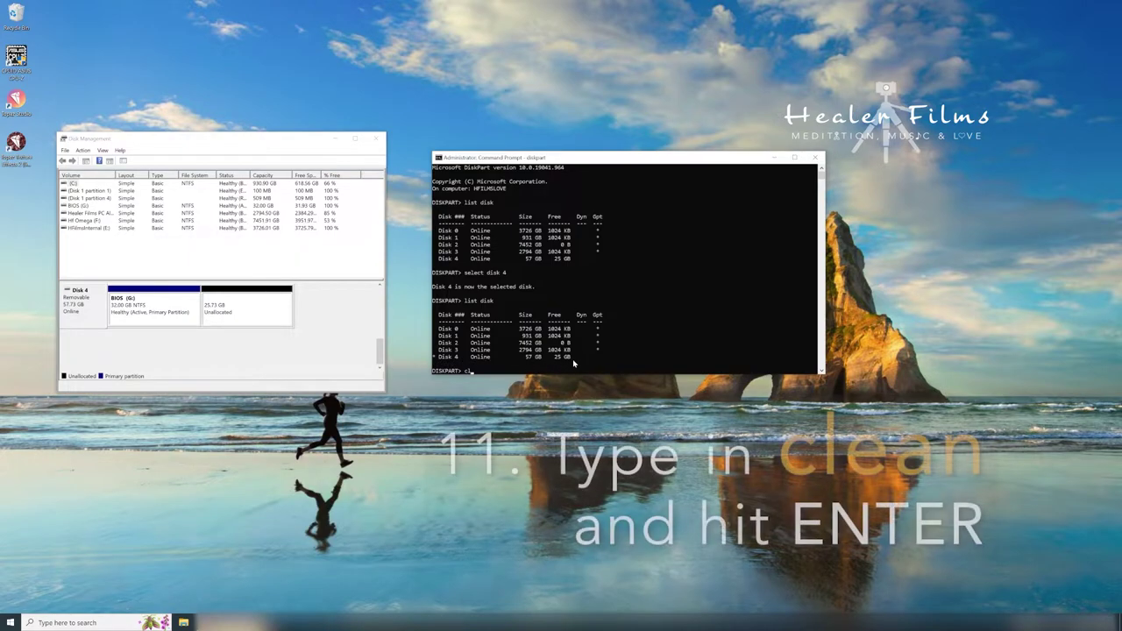
Run clean on Disk 4, leaving 57.73 GB unallocated
{"action": "type", "text": "clean"}
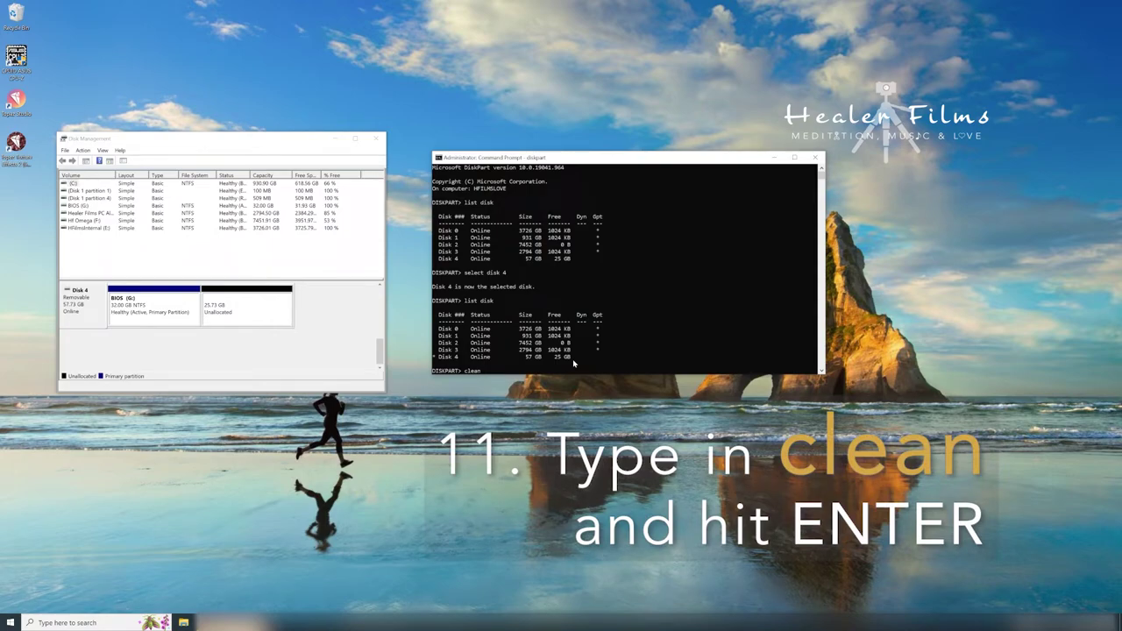
{"action": "key", "text": "Return"}
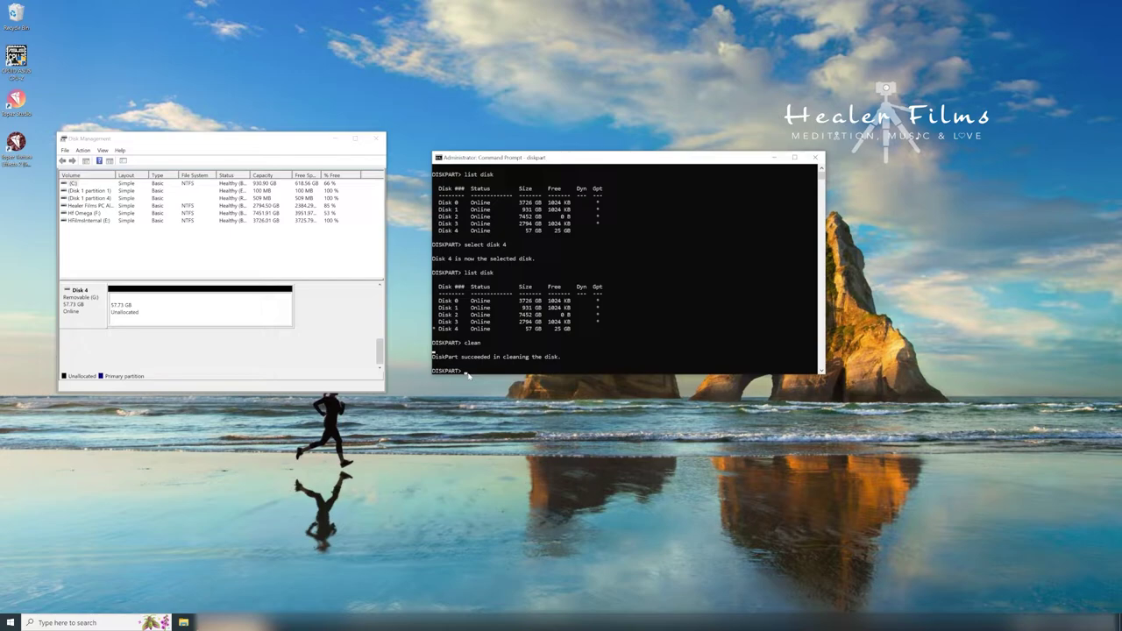
Create a primary partition on Disk 4 and assign it drive letter H
{"action": "type", "text": "create parti"}
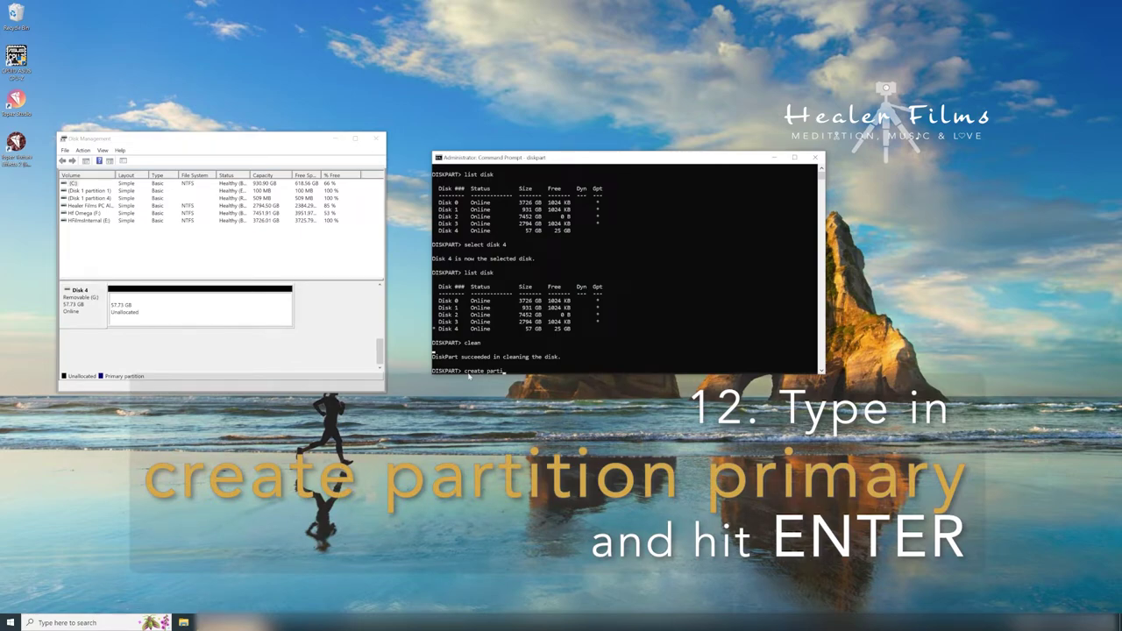
{"action": "type", "text": "tion p"}
{"action": "type", "text": "rimary"}
{"action": "key", "text": "Return"}
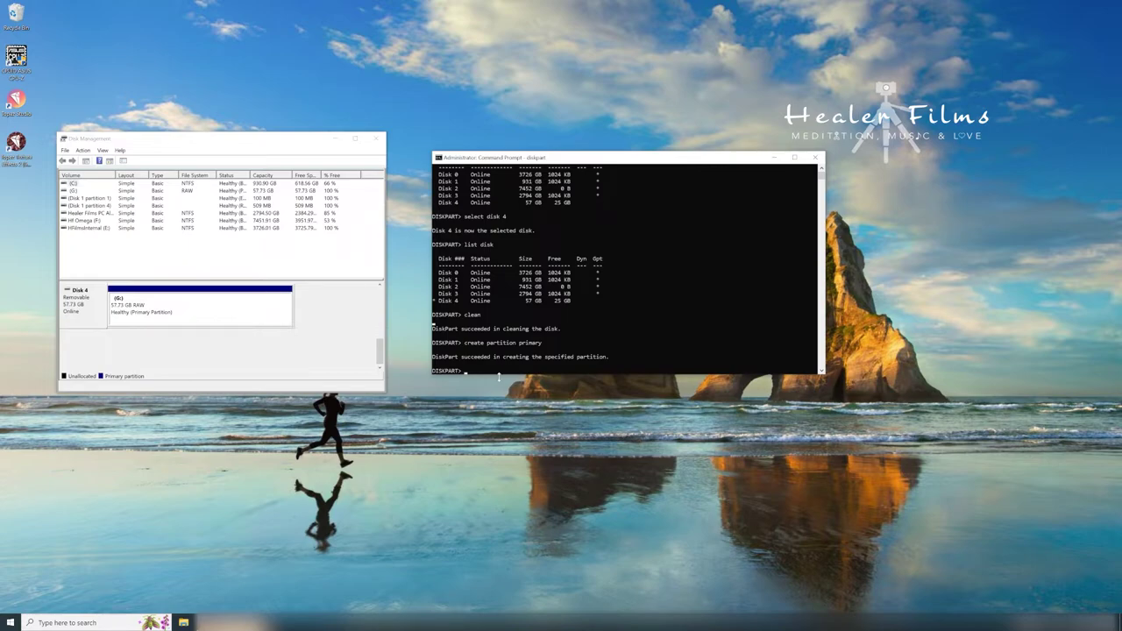
{"action": "type", "text": "assig"}
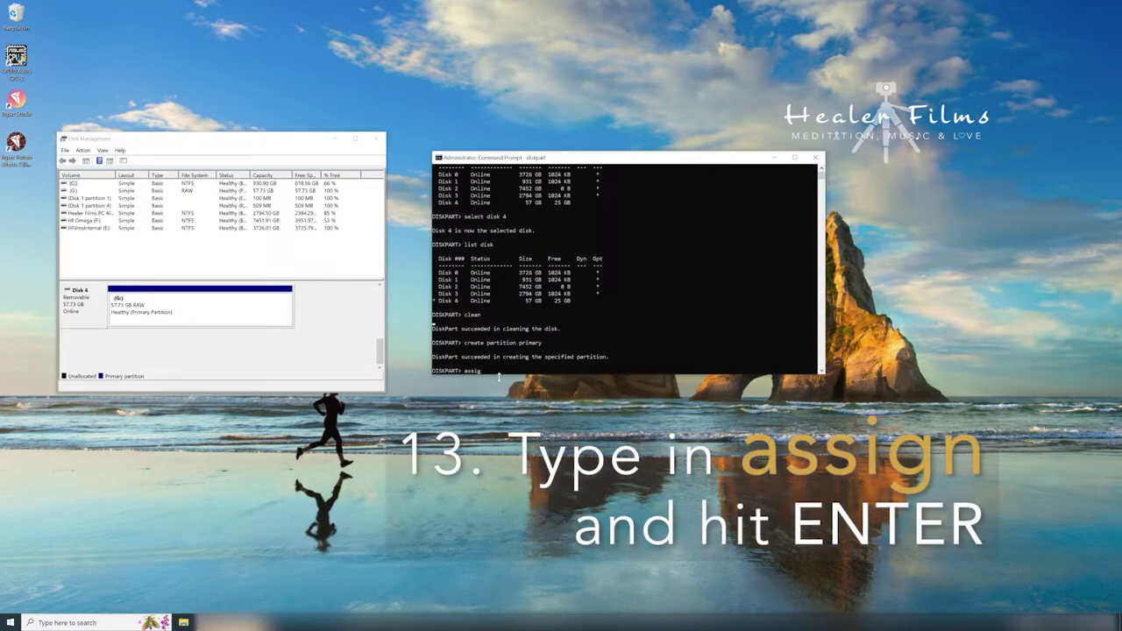
{"action": "type", "text": "n"}
{"action": "key", "text": "Return"}
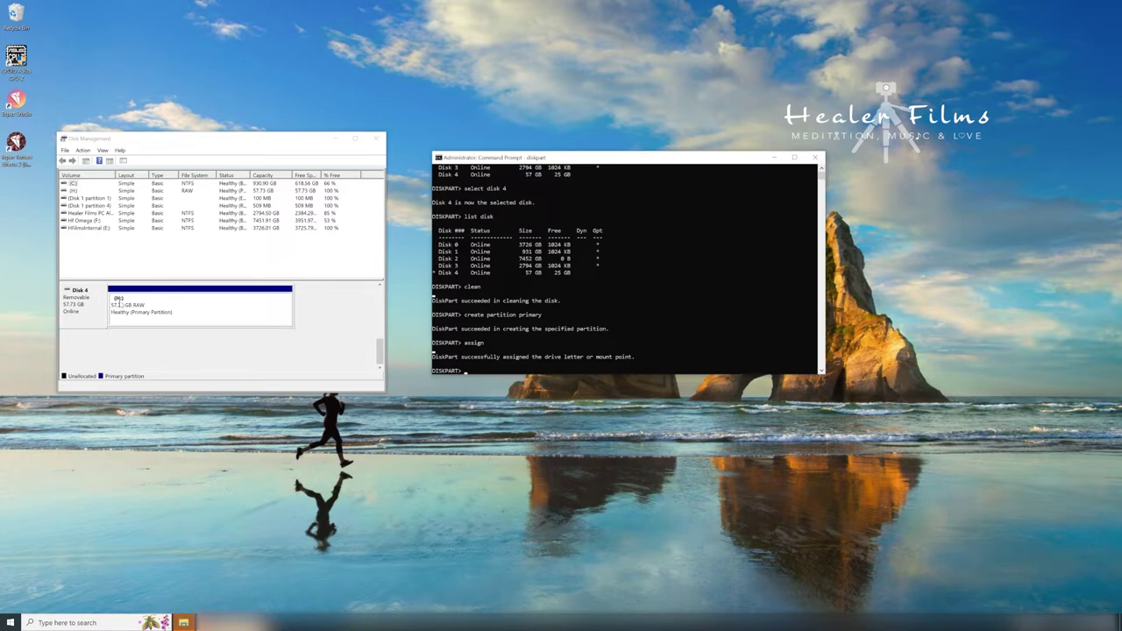
{"action": "scroll", "coordinate": [380, 341], "scroll_direction": "up", "scroll_amount": 1}
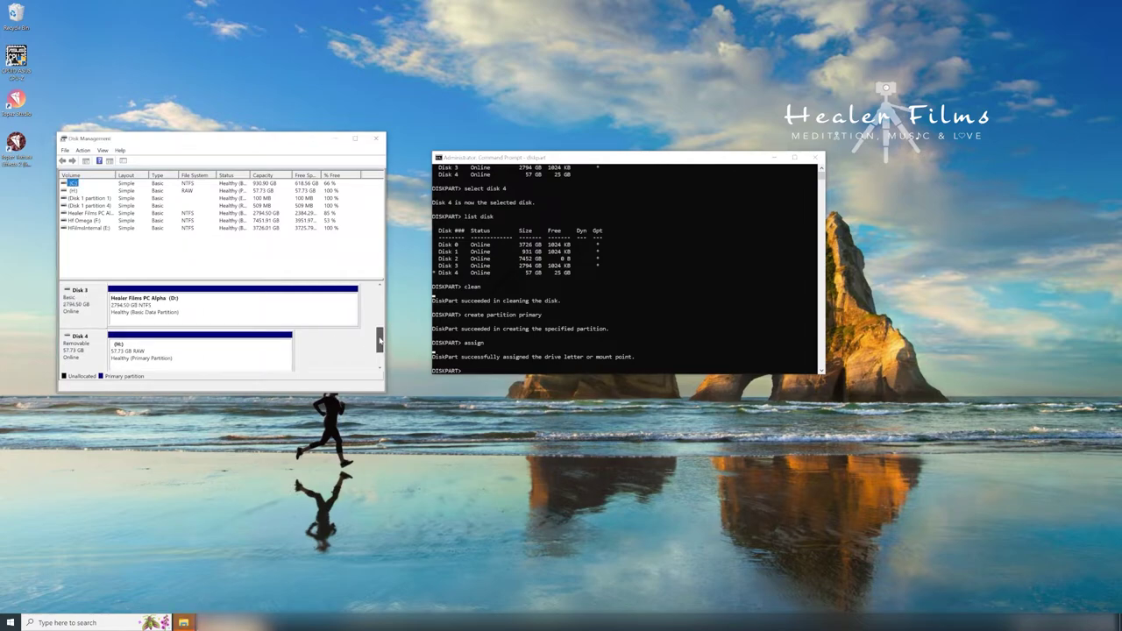
{"action": "scroll", "coordinate": [380, 340], "scroll_direction": "down", "scroll_amount": 1}
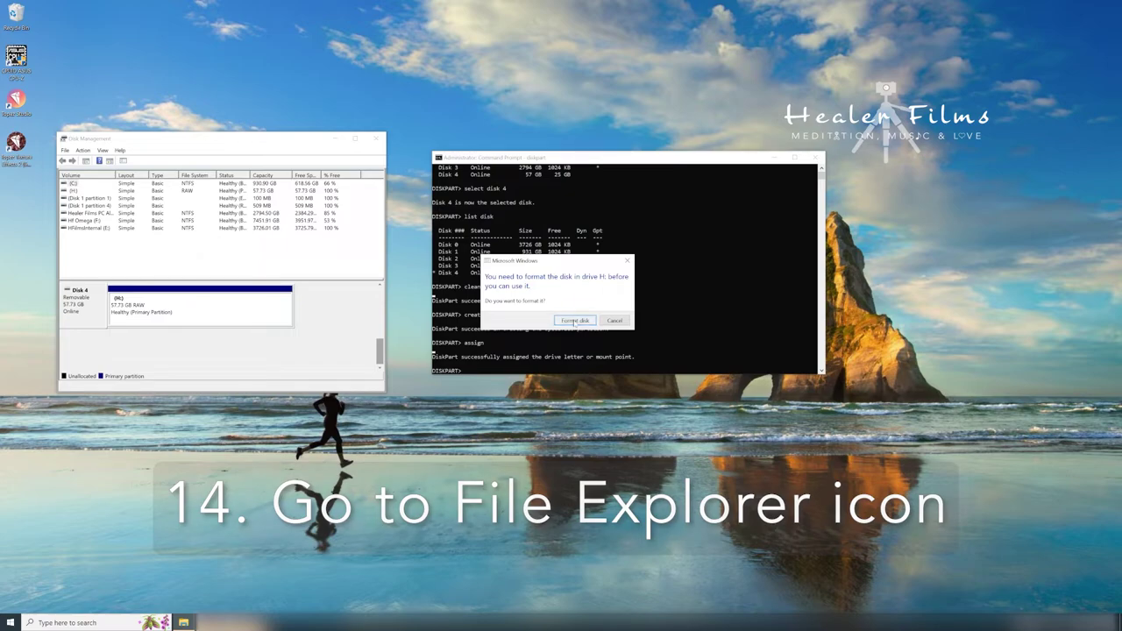
Open the format options for drive H and choose exFAT as the file system
{"action": "left_click", "coordinate": [575, 321]}
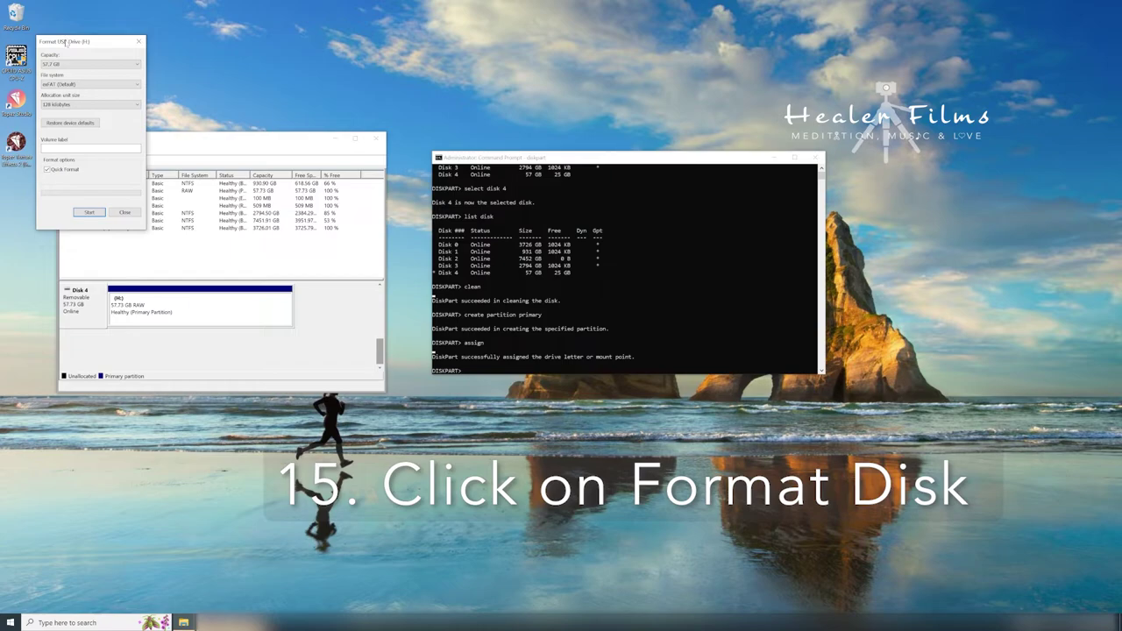
{"action": "left_click_drag", "start_coordinate": [102, 44], "coordinate": [114, 253]}
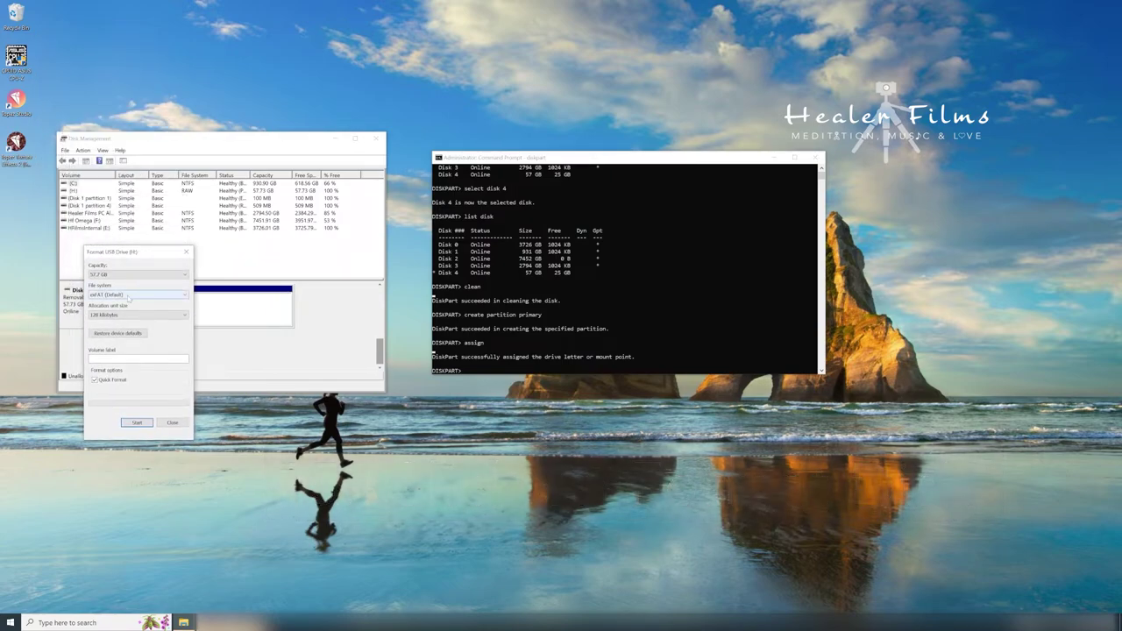
{"action": "left_click", "coordinate": [129, 296]}
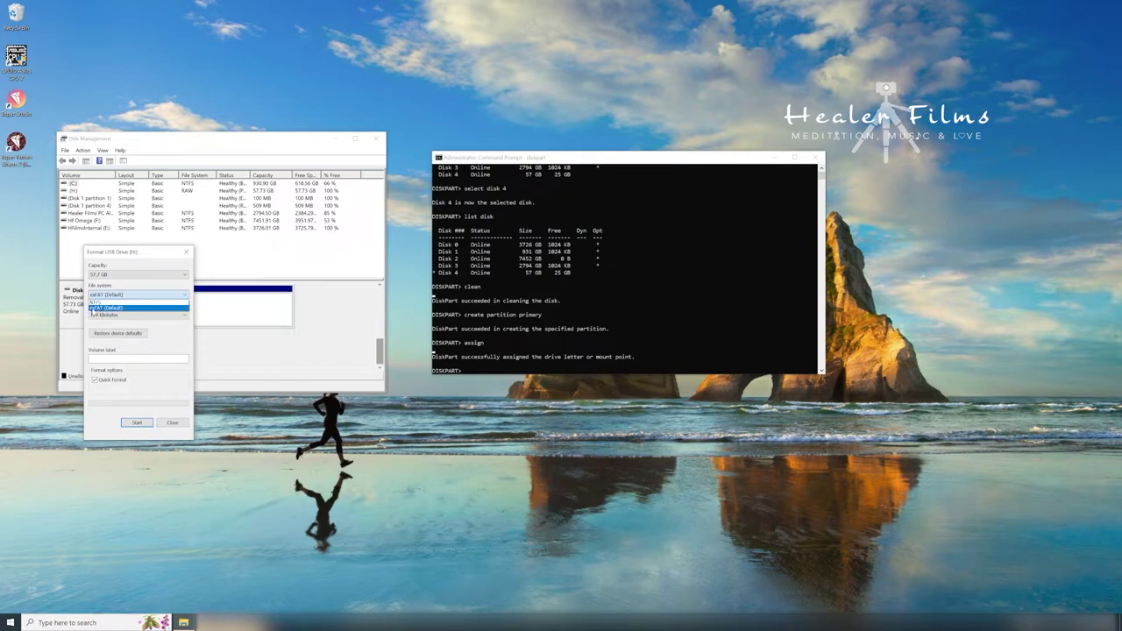
{"action": "left_click", "coordinate": [132, 309]}
{"action": "type", "text": "HFilmsDrive"}
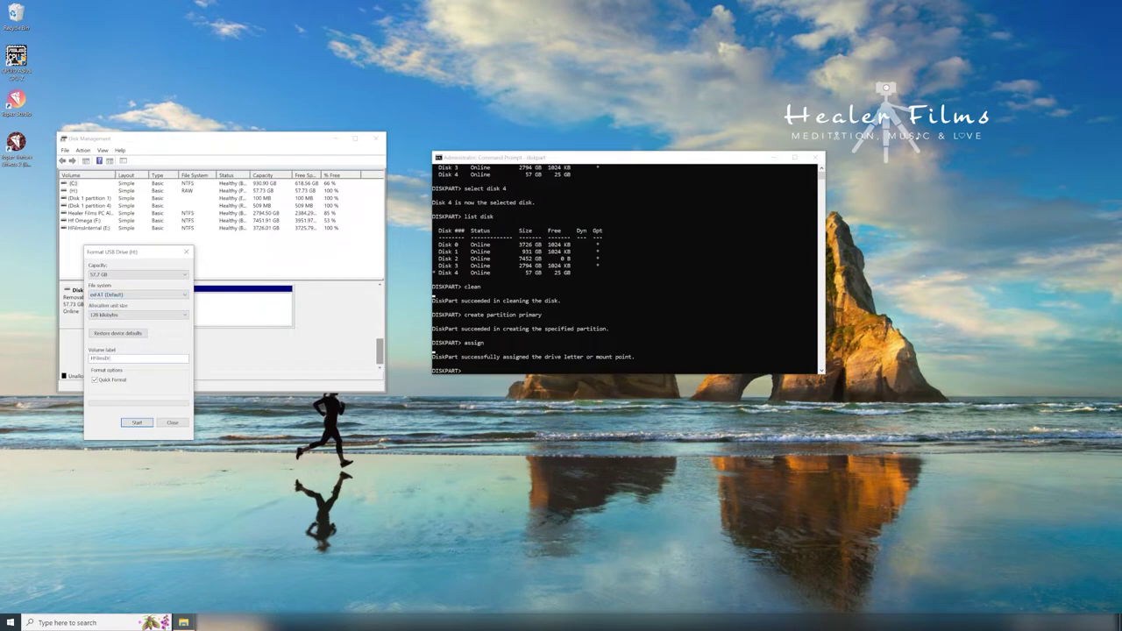
Start formatting drive H, accept the data-erase warning, and dismiss Format Complete
{"action": "left_click", "coordinate": [137, 422]}
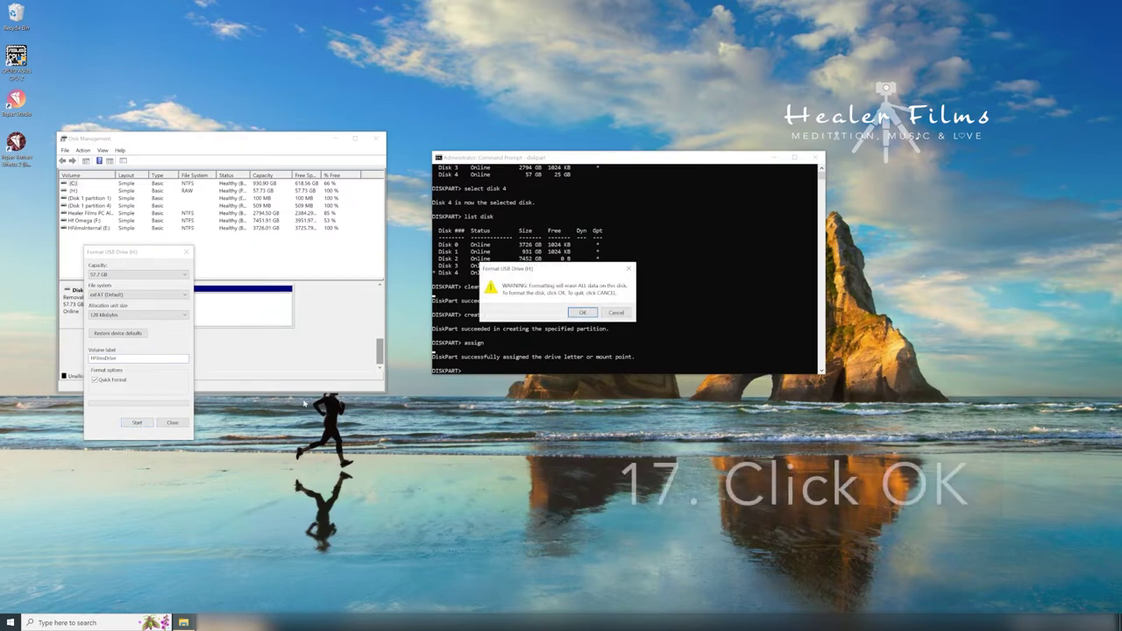
{"action": "left_click", "coordinate": [583, 314]}
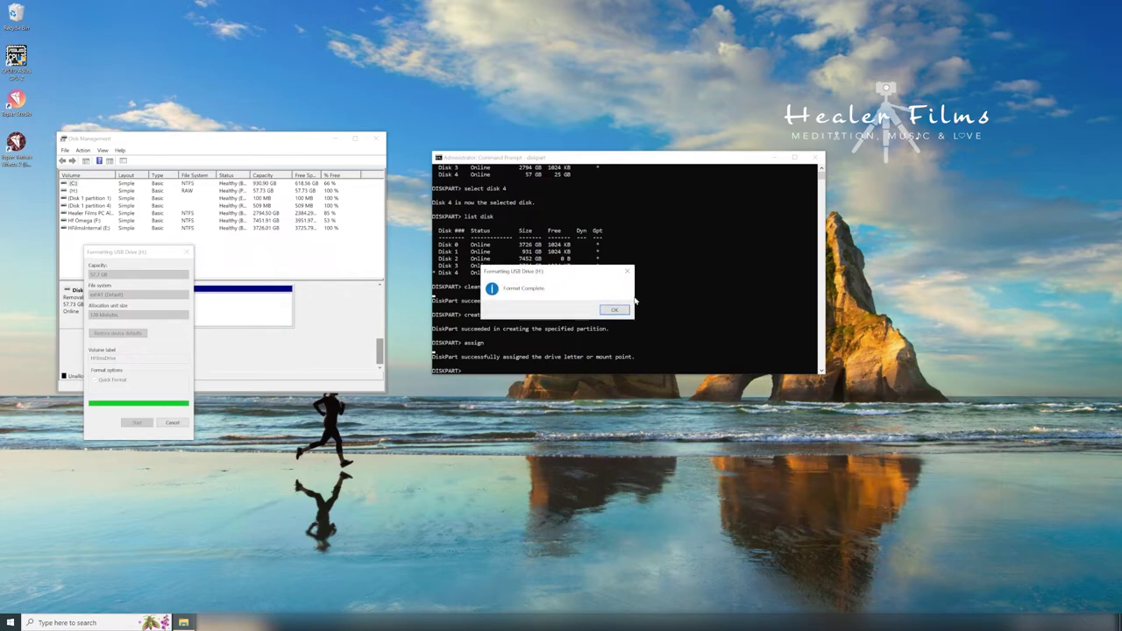
{"action": "left_click", "coordinate": [613, 310]}
{"action": "left_click", "coordinate": [509, 369]}
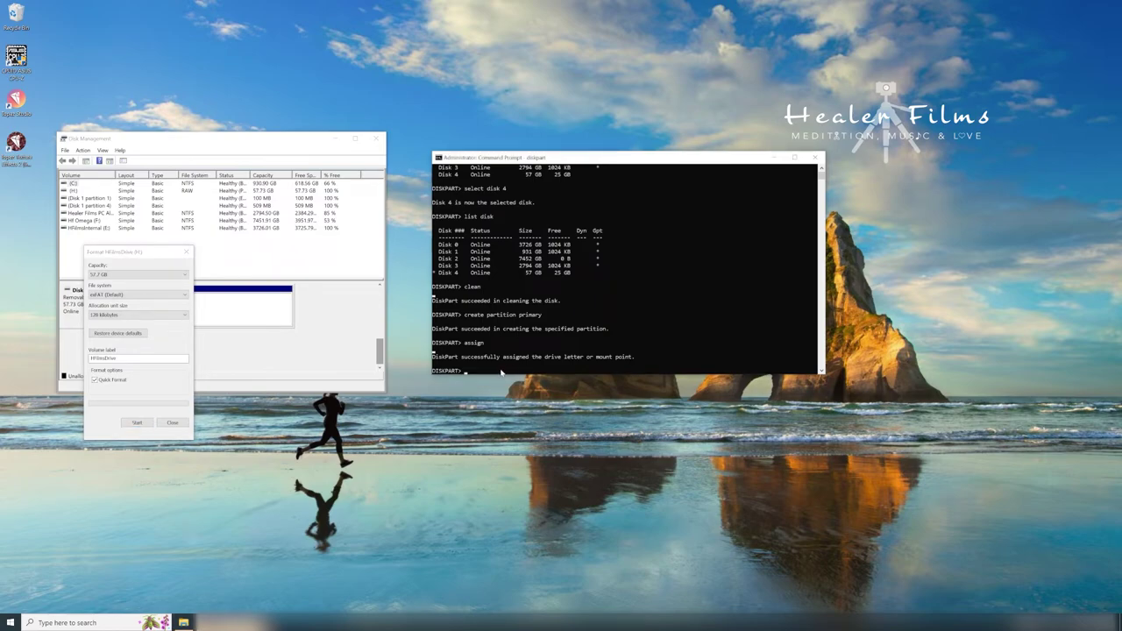
{"action": "type", "text": "exit"}
Exit DiskPart, close the Command Prompt window, and move the Format window aside
{"action": "key", "text": "Return"}
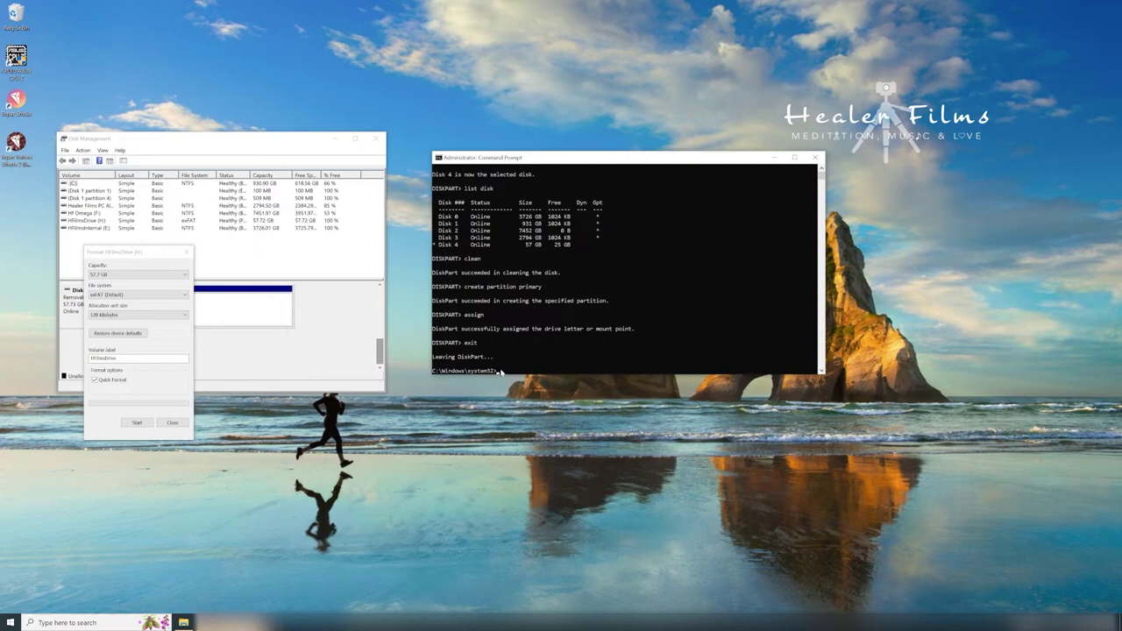
{"action": "left_click", "coordinate": [815, 157]}
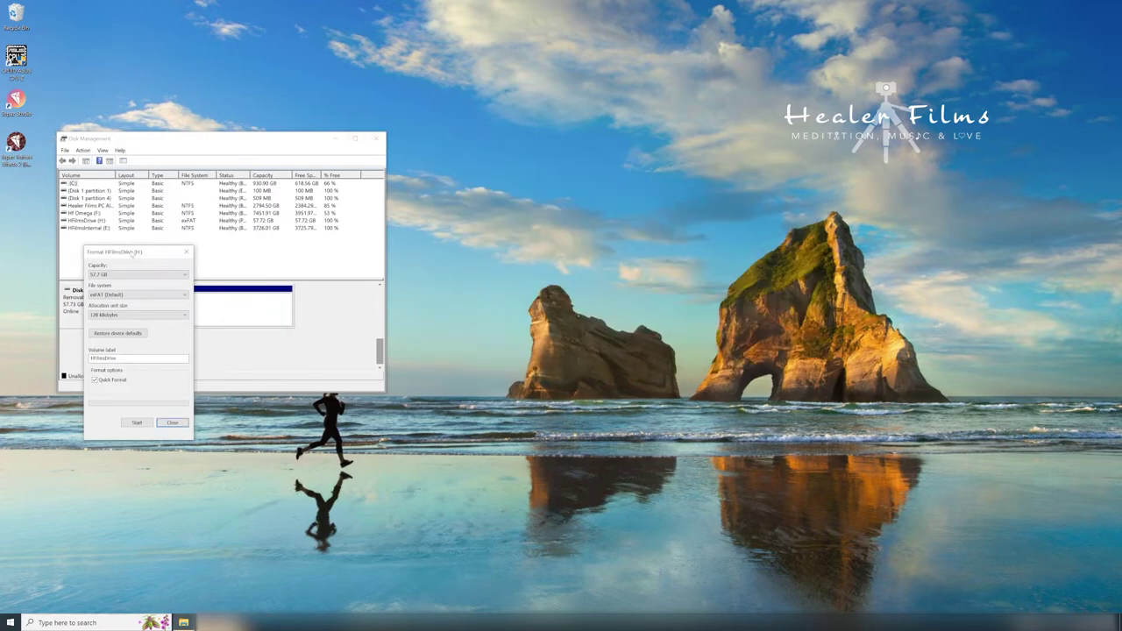
{"action": "left_click_drag", "start_coordinate": [129, 253], "coordinate": [592, 191]}
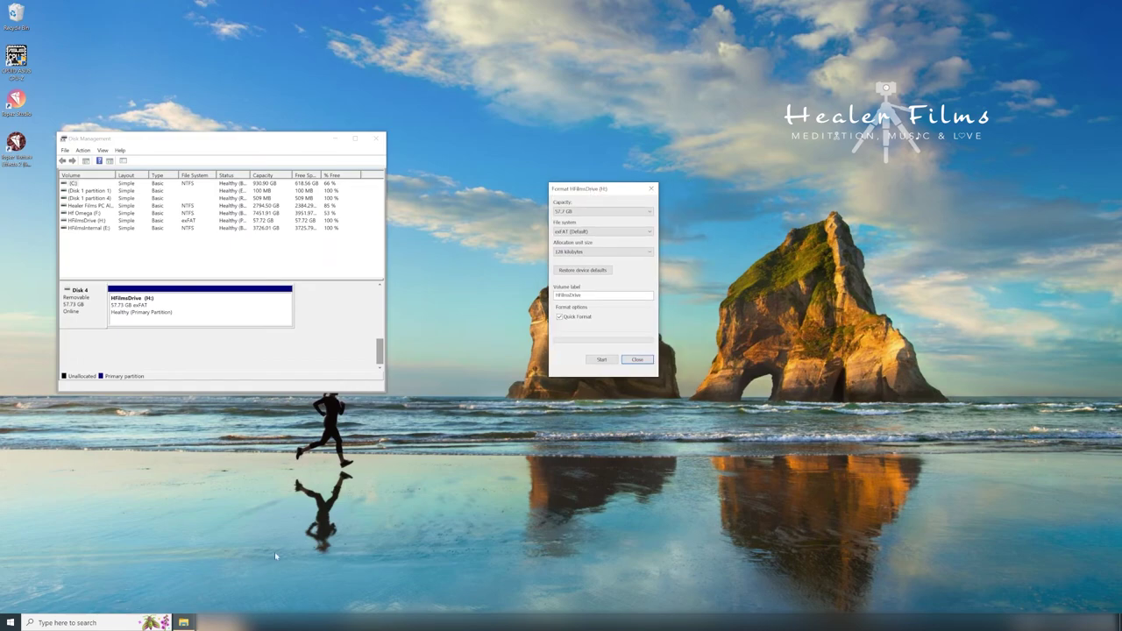
{"action": "left_click", "coordinate": [191, 623]}
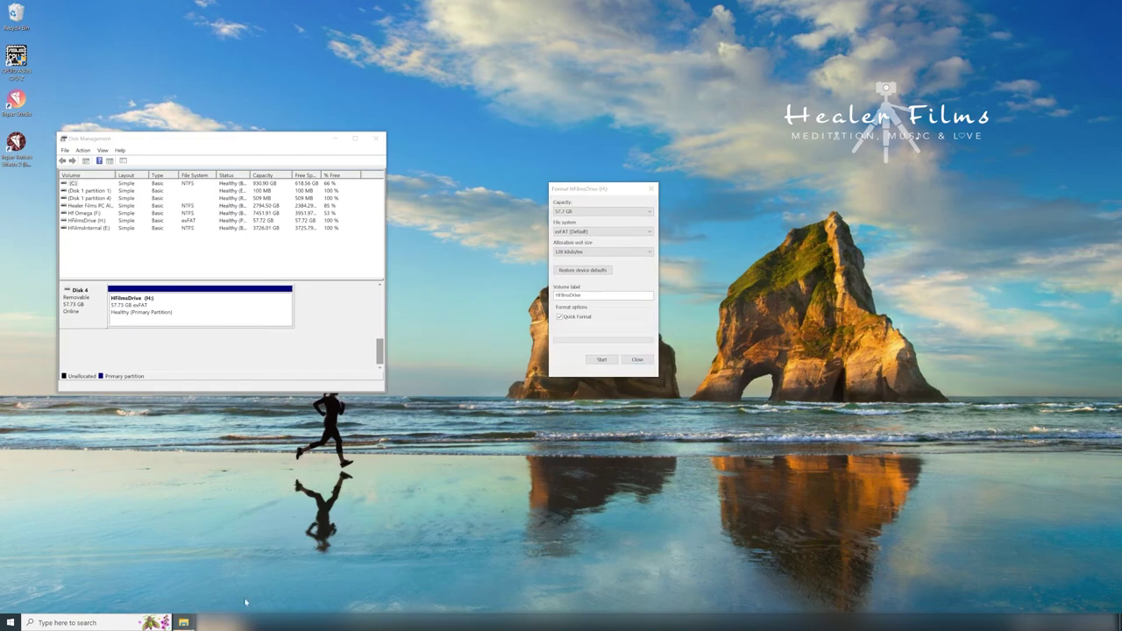